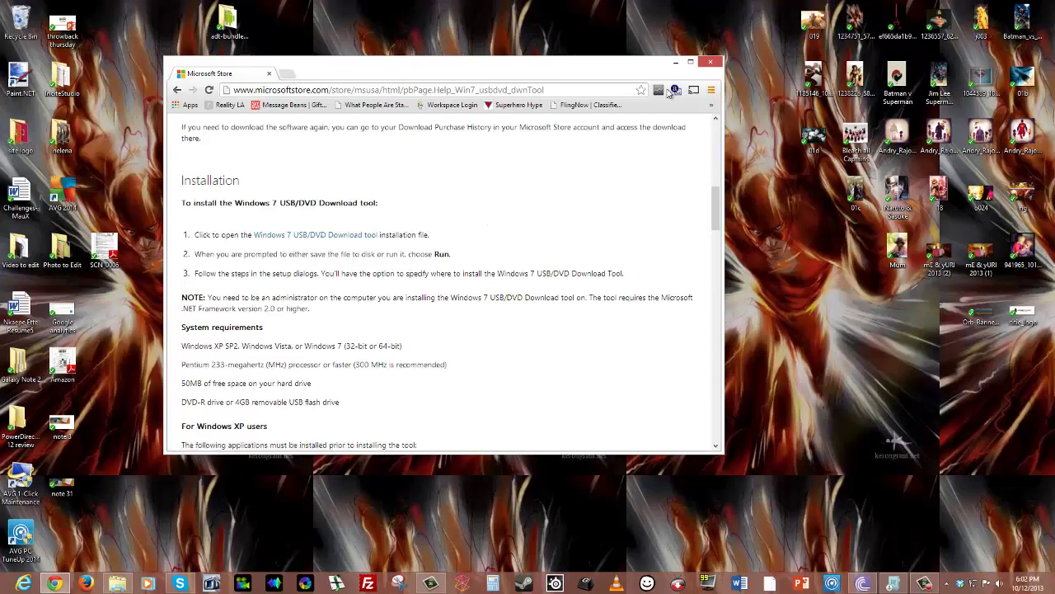
# Minimize the browser and browse for the source ISO in the d share of the THUNDERTWO network computer.
pyautogui.click(676, 62)
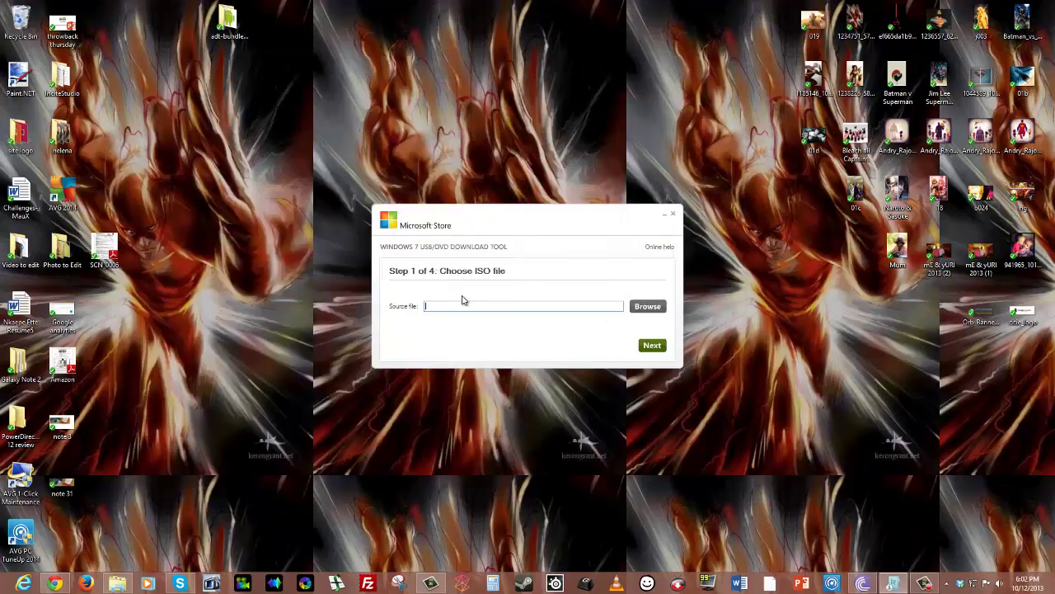
pyautogui.click(645, 309)
pyautogui.click(262, 415)
pyautogui.scroll(-2, 262, 415)
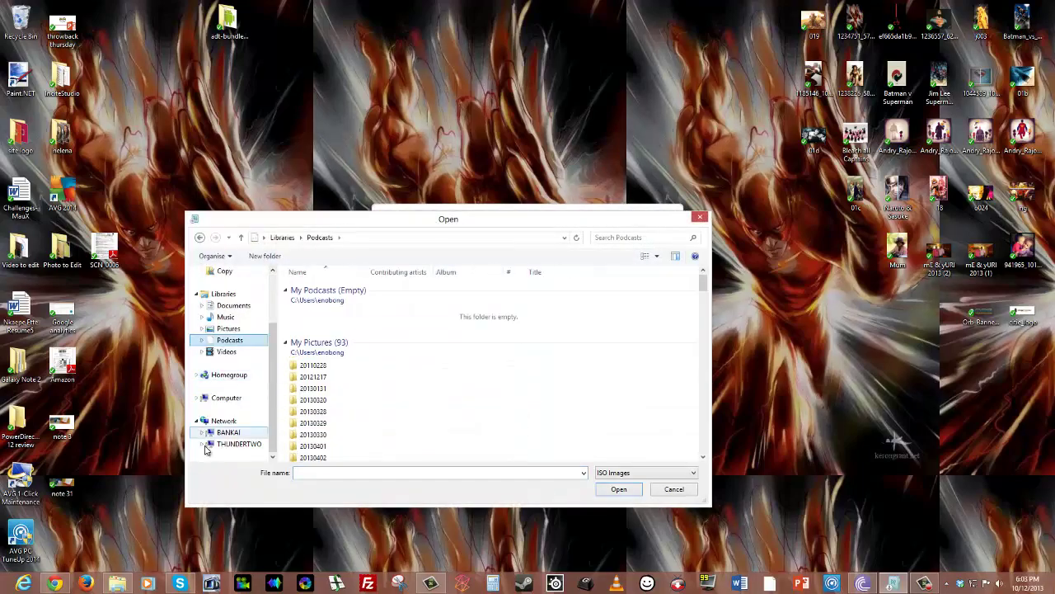
pyautogui.click(227, 444)
pyautogui.doubleClick(344, 289)
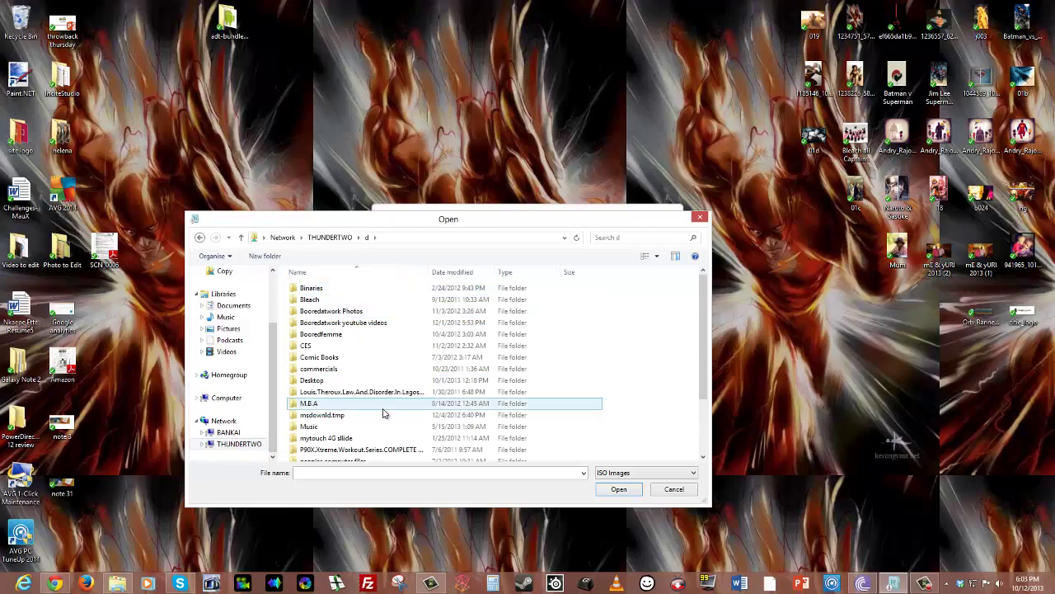
# Choose the win8aio16in1 ISO from the Windows 8 AIO 16-in-1 folder inside Software and proceed to the media type choice.
pyautogui.scroll(-3, 330, 400)
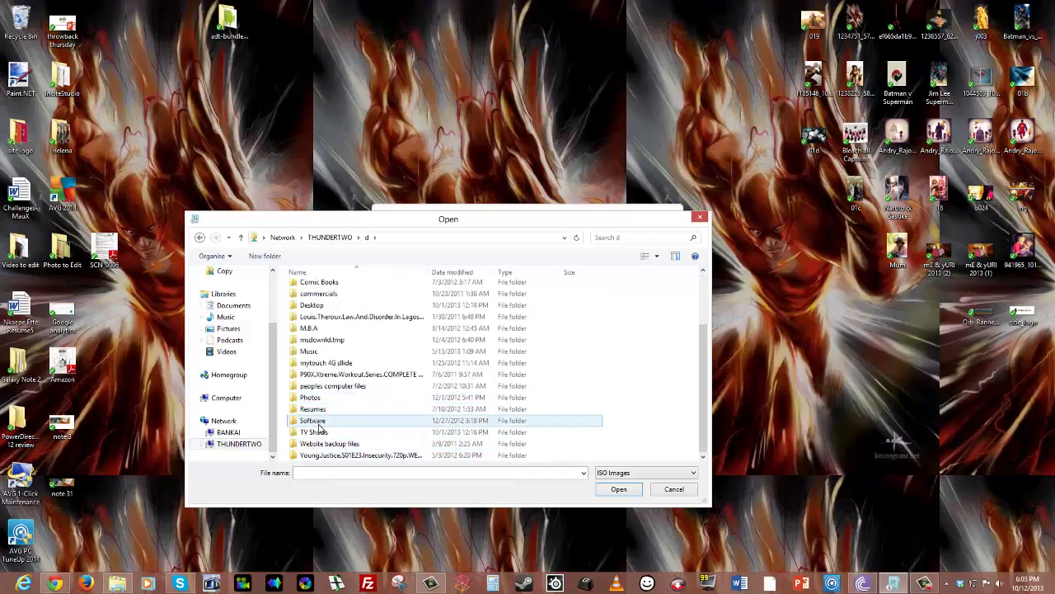
pyautogui.doubleClick(315, 420)
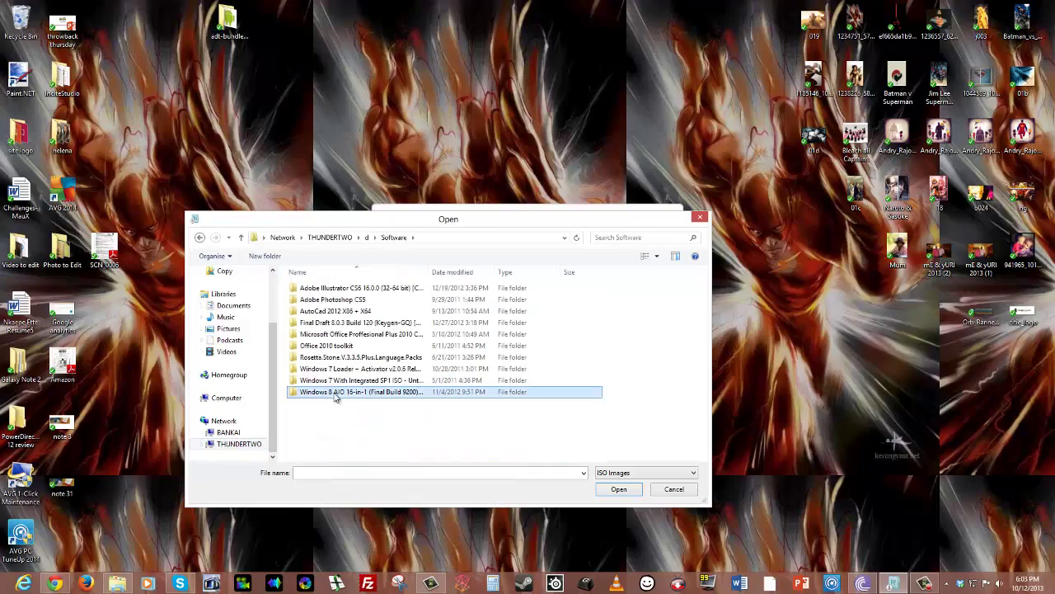
pyautogui.doubleClick(332, 394)
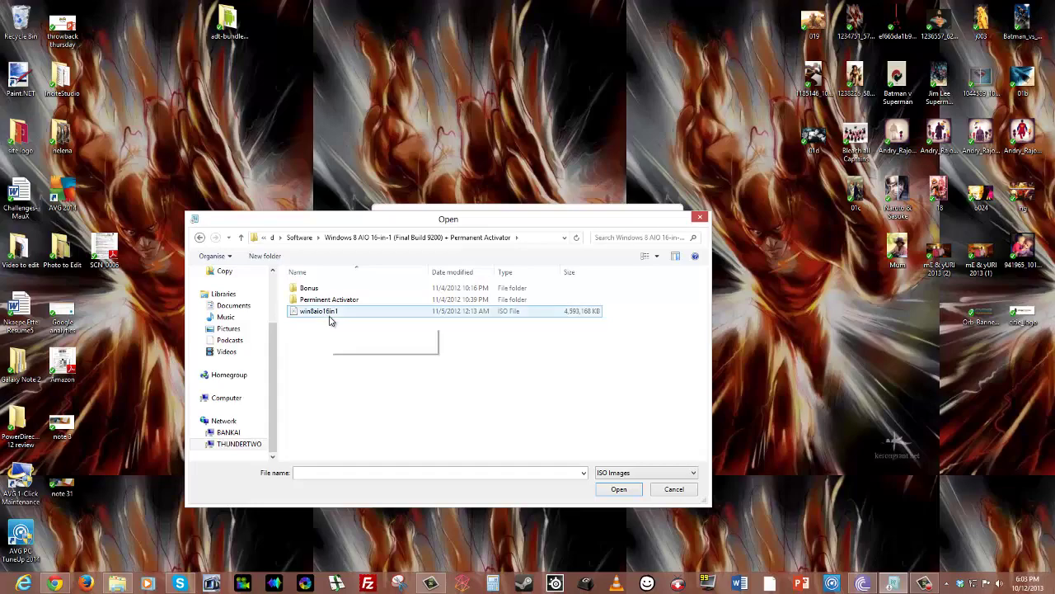
pyautogui.click(330, 320)
pyautogui.click(617, 490)
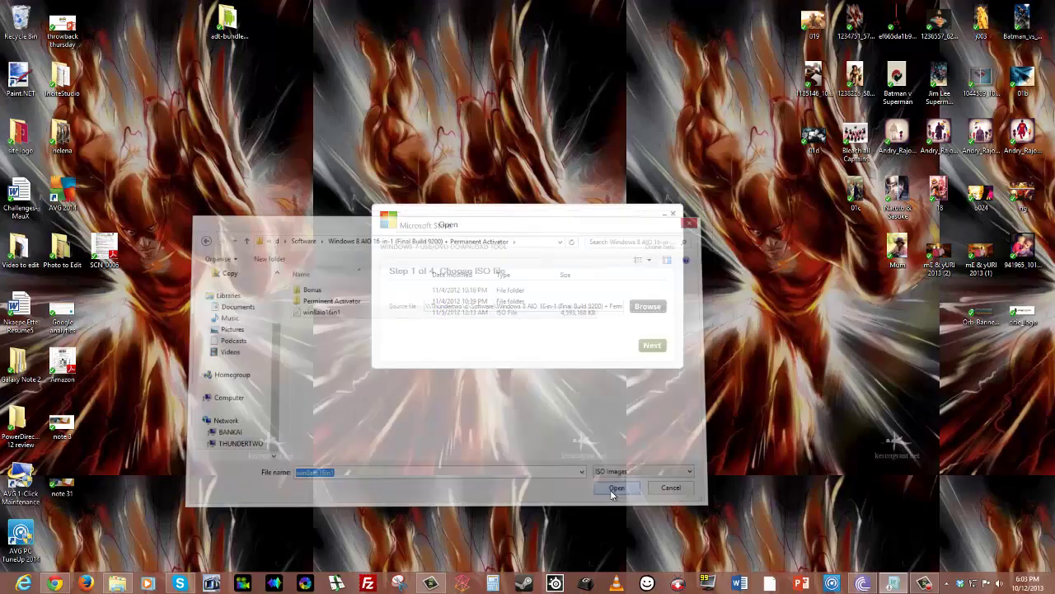
pyautogui.click(652, 345)
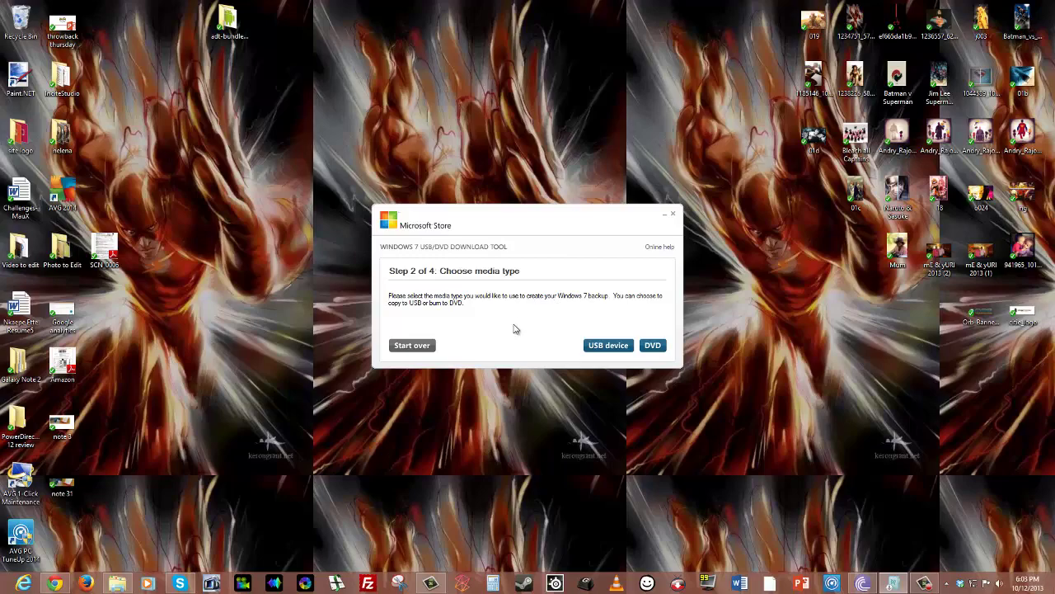
# Choose USB device as the media type and select the J:\ removable disk as the target.
pyautogui.click(611, 347)
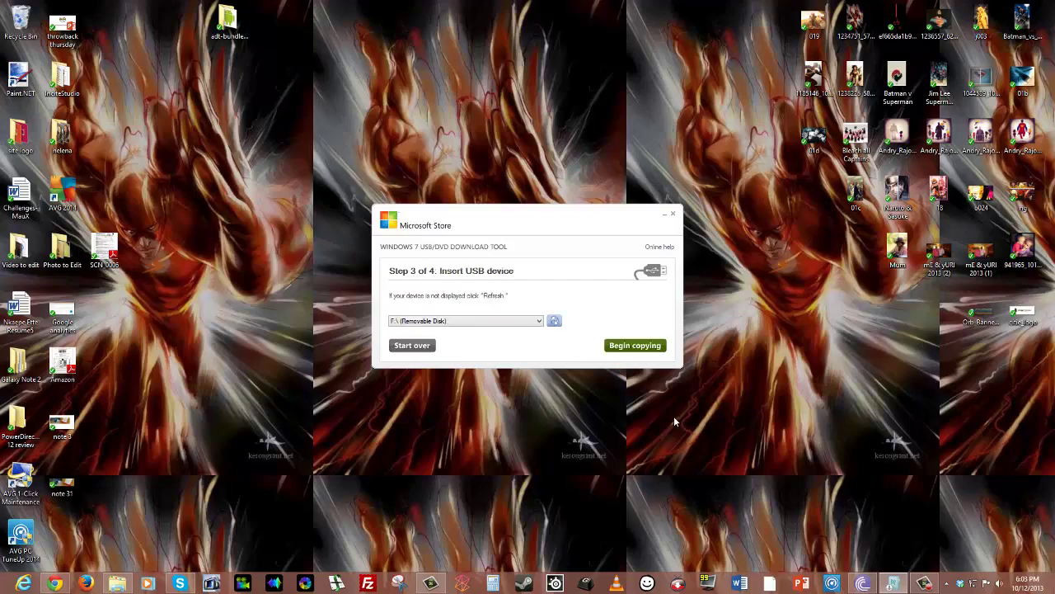
pyautogui.click(540, 322)
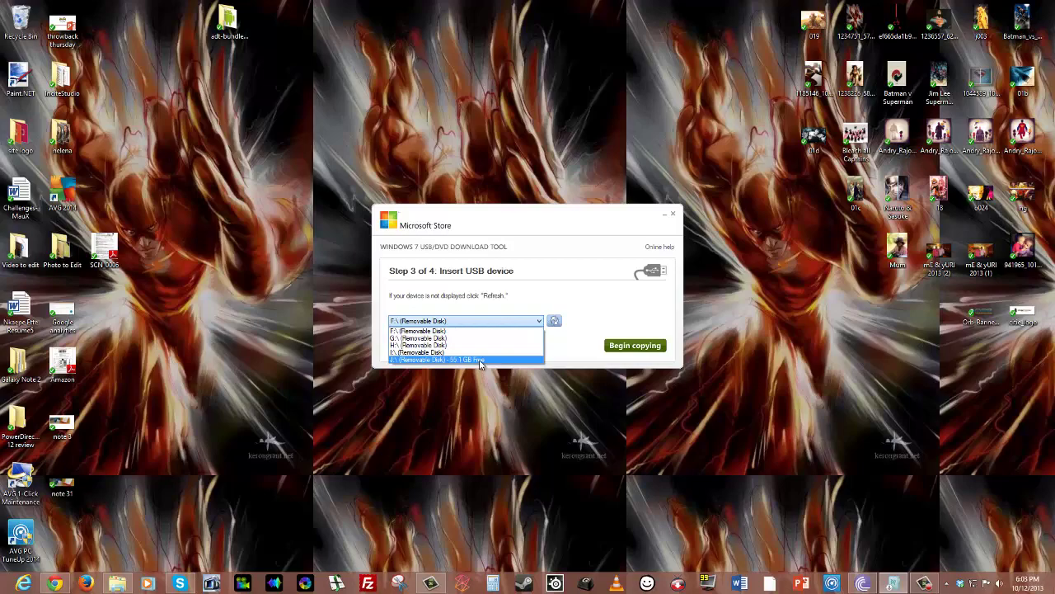
pyautogui.click(542, 322)
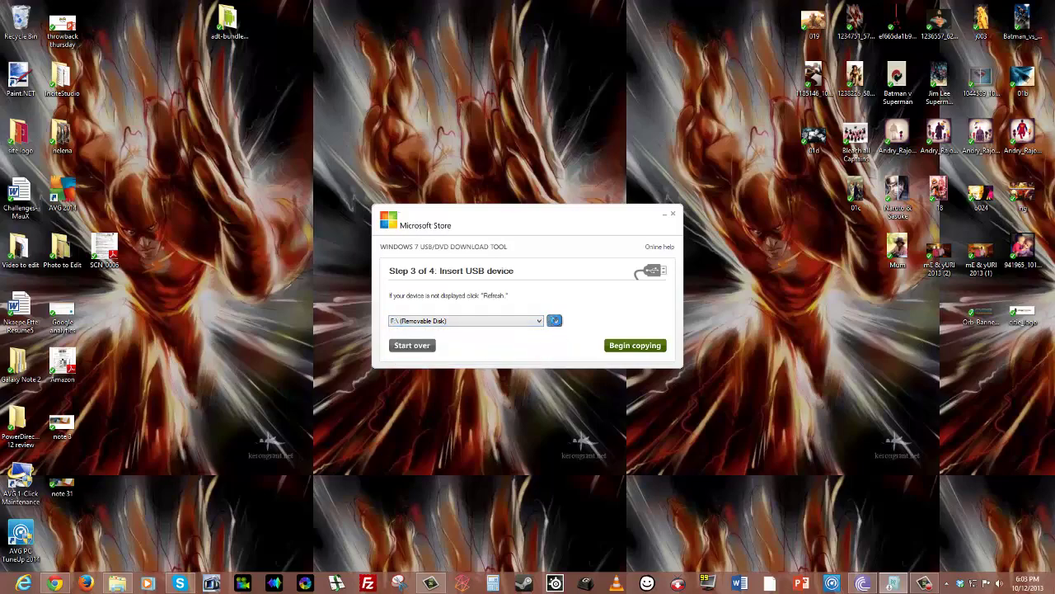
pyautogui.click(539, 321)
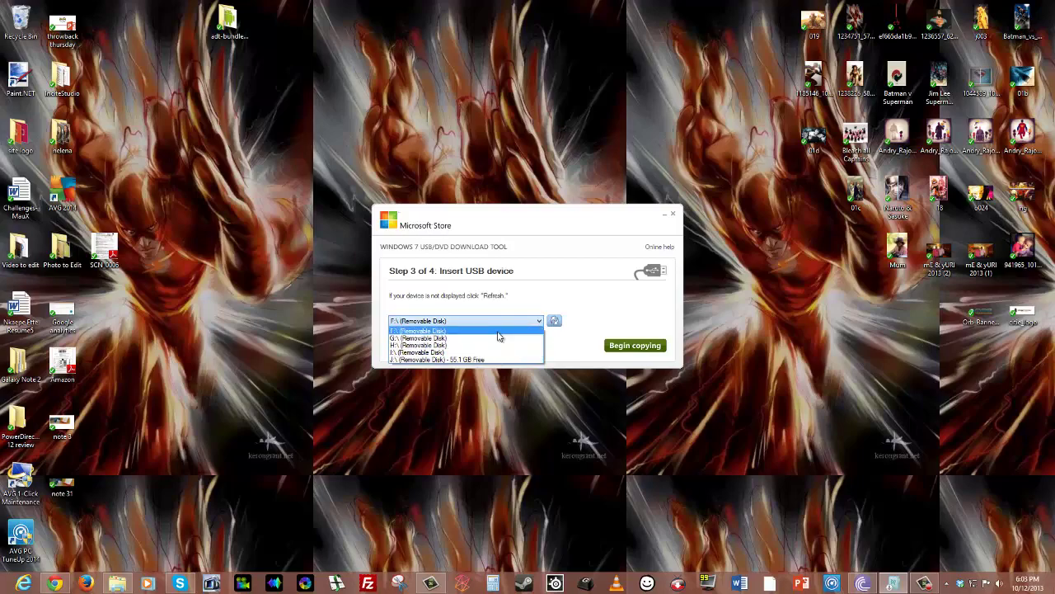
pyautogui.click(498, 360)
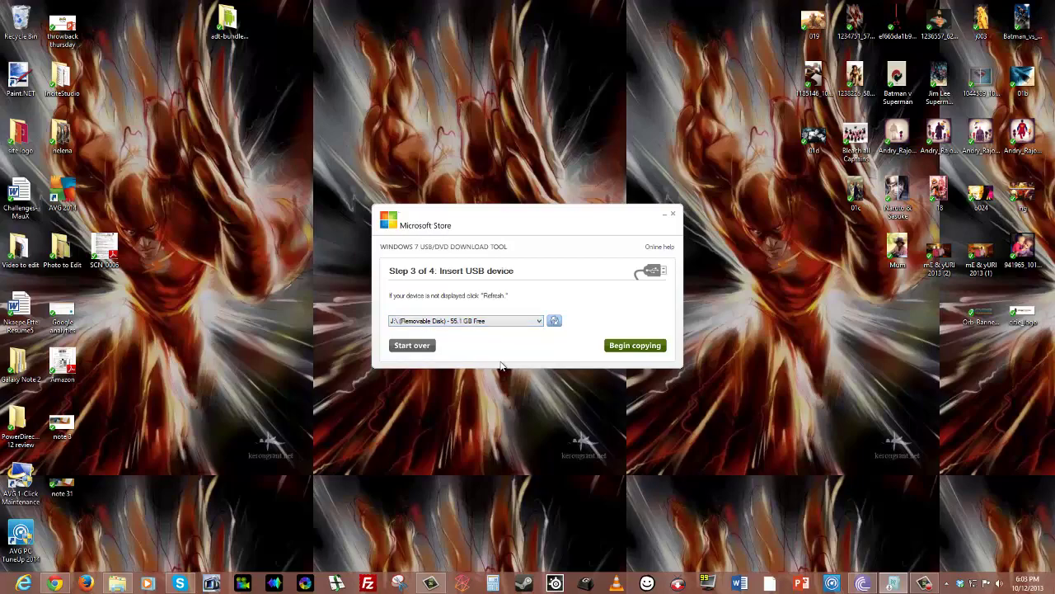
# Begin copying to the J:\ removable disk and agree to erase all of its contents.
pyautogui.click(633, 347)
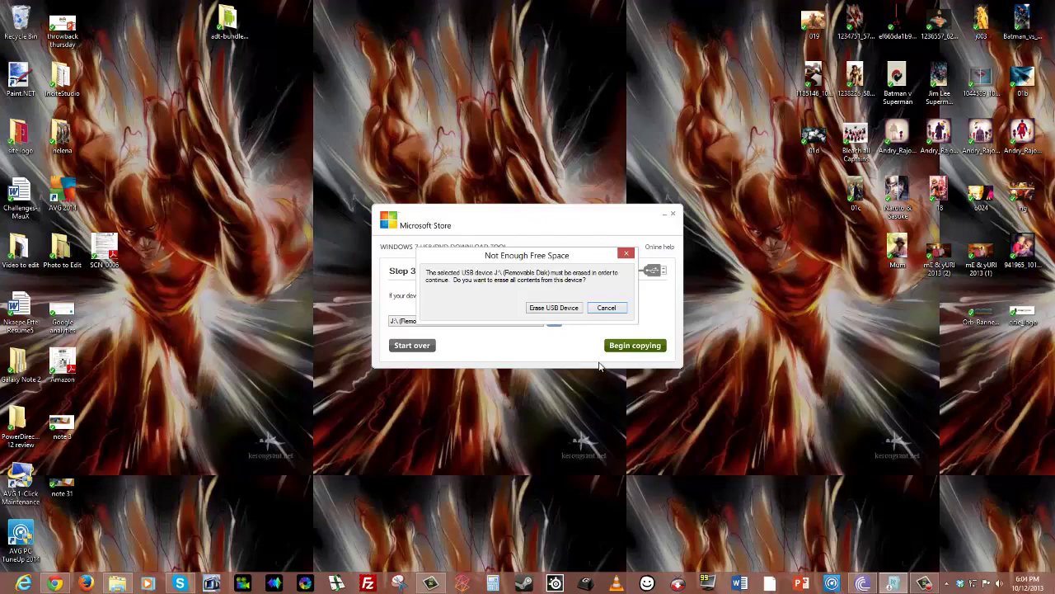
pyautogui.click(553, 308)
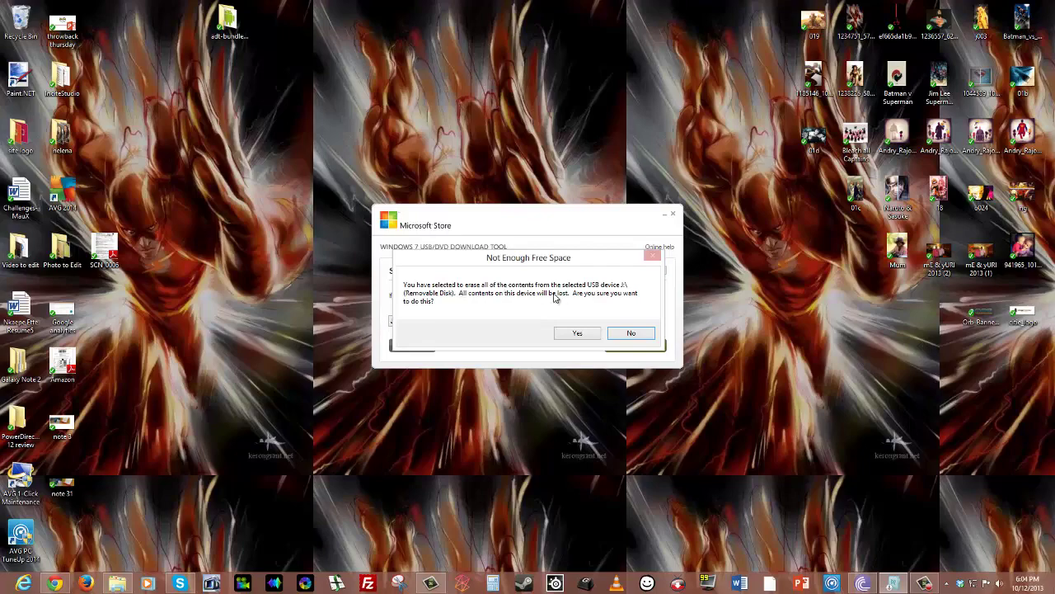
pyautogui.click(574, 333)
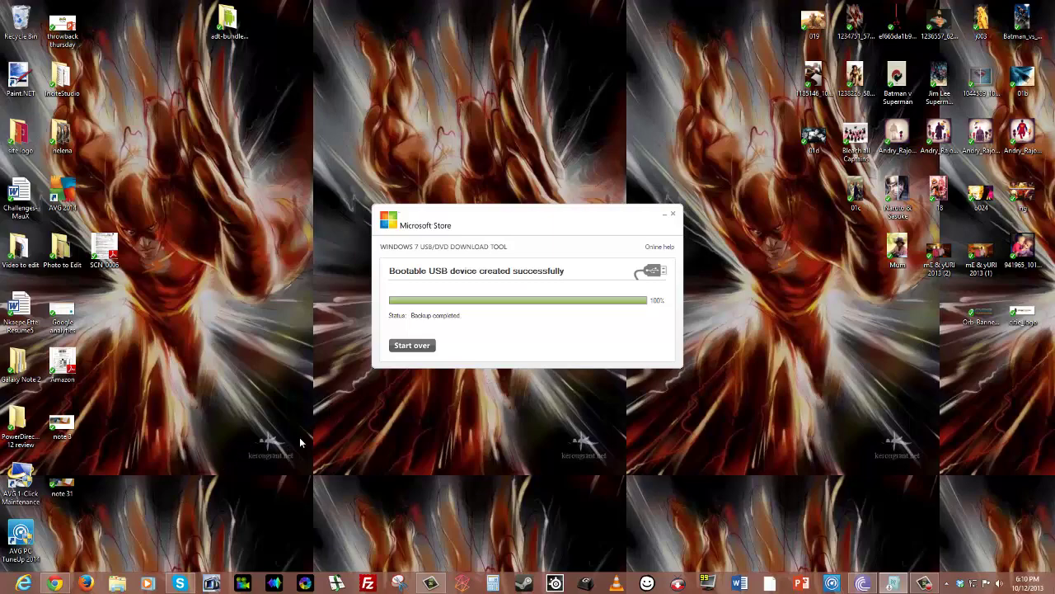
# Switch to File Explorer and open Removable Disk (J:) under Computer to view its files.
pyautogui.click(116, 583)
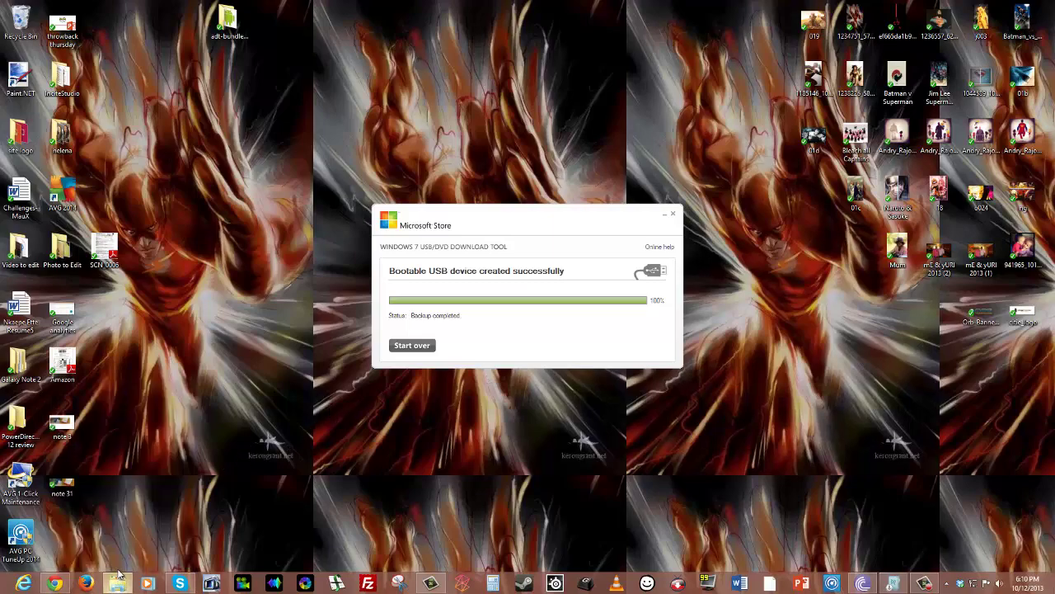
pyautogui.scroll(-1, 500, 440)
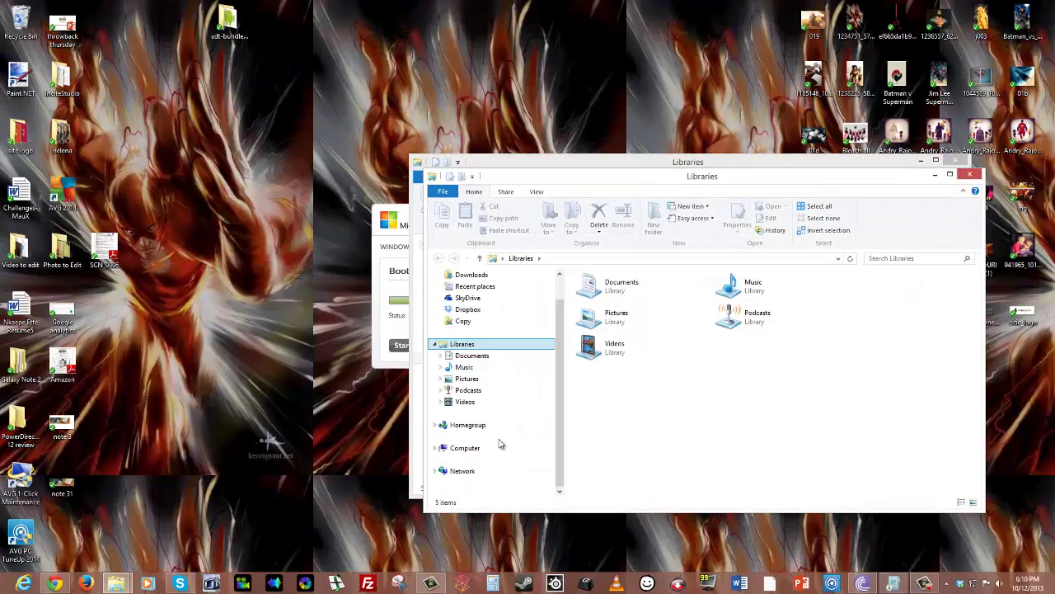
pyautogui.click(466, 450)
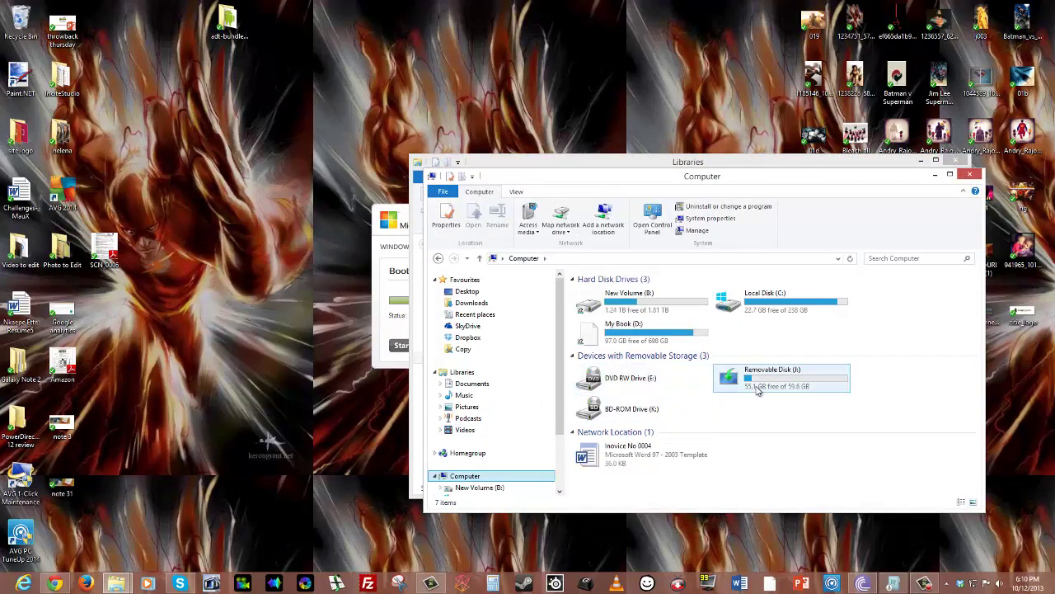
pyautogui.click(757, 388)
pyautogui.doubleClick(757, 389)
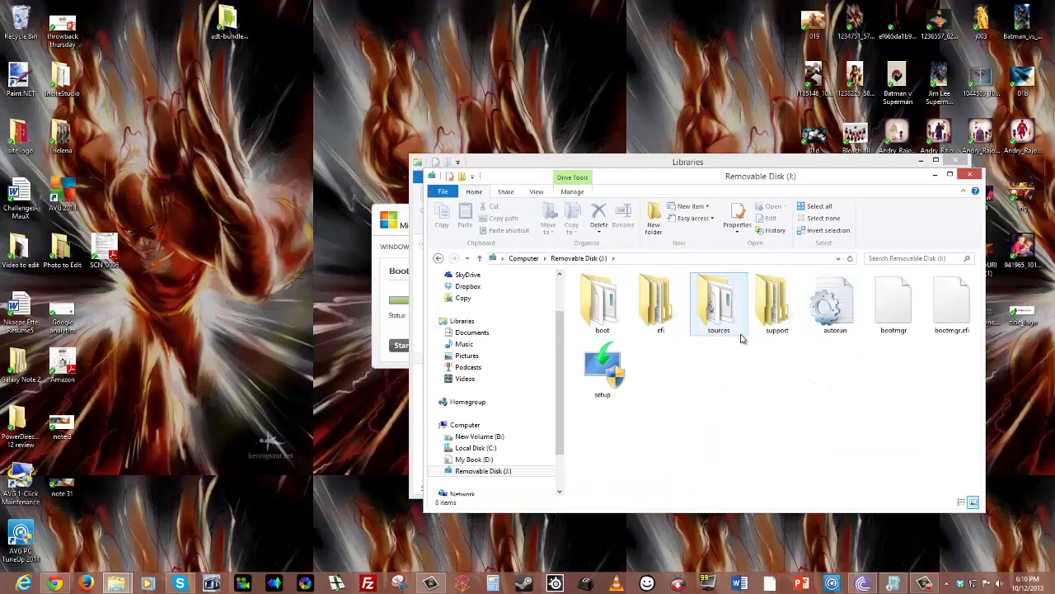
# Examine the boot and support folders on the removable disk, then clear the File Explorer windows off the desktop.
pyautogui.doubleClick(601, 306)
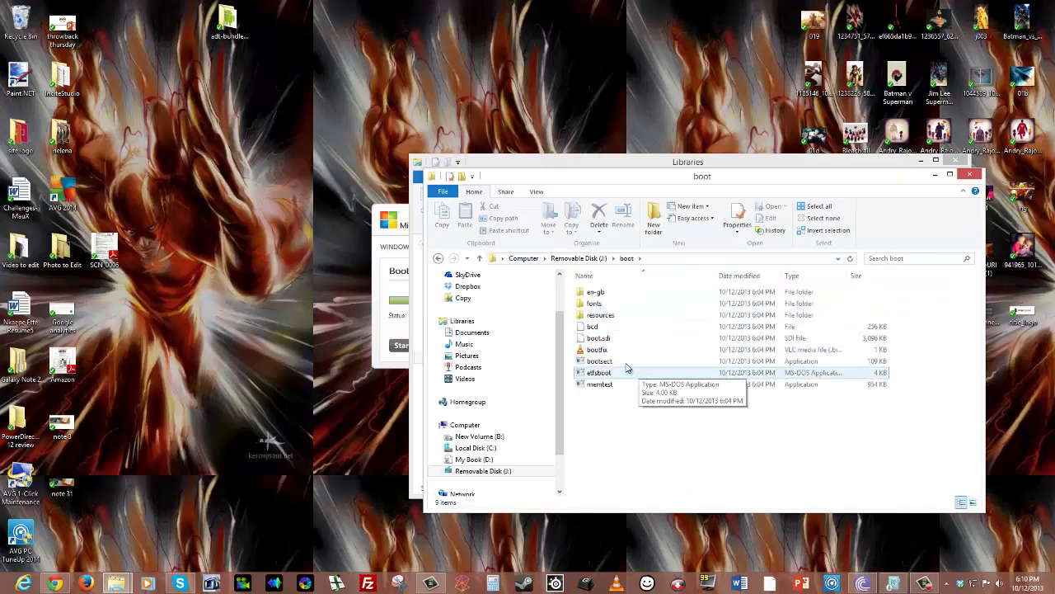
pyautogui.press('BackSpace')
pyautogui.doubleClick(763, 316)
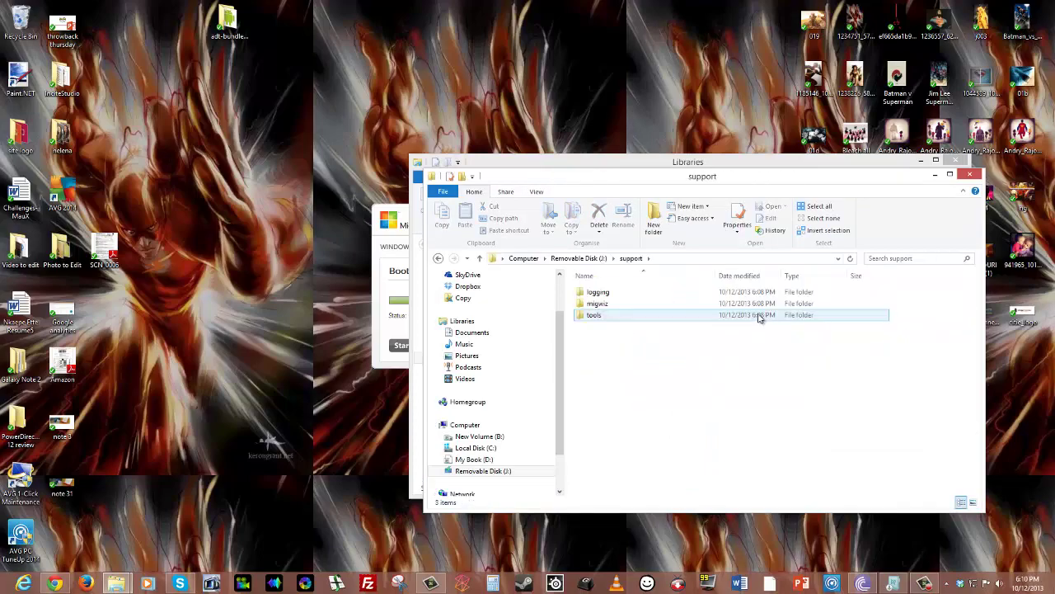
pyautogui.press('BackSpace')
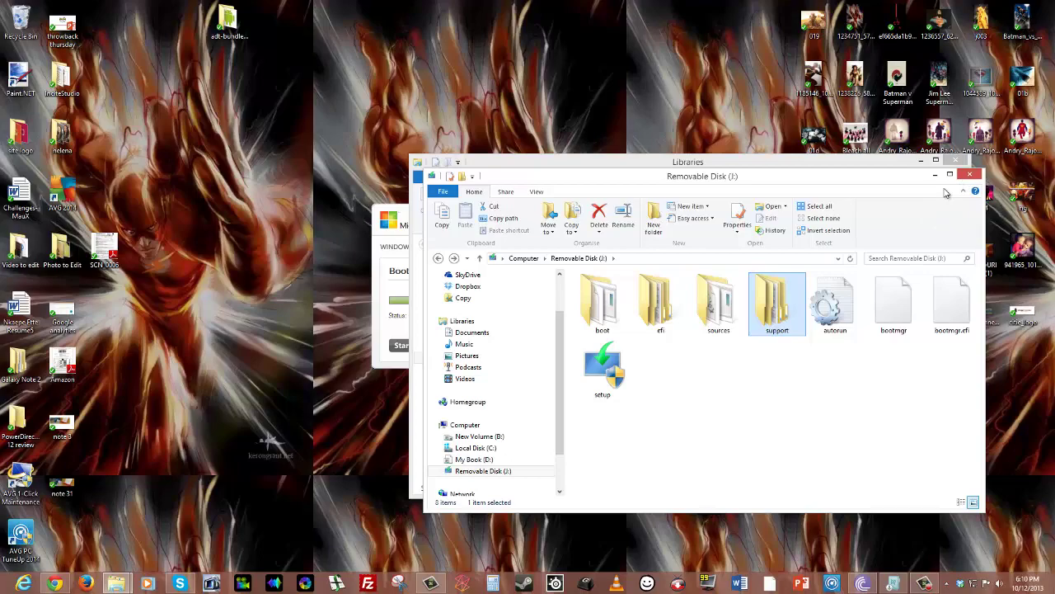
pyautogui.click(973, 176)
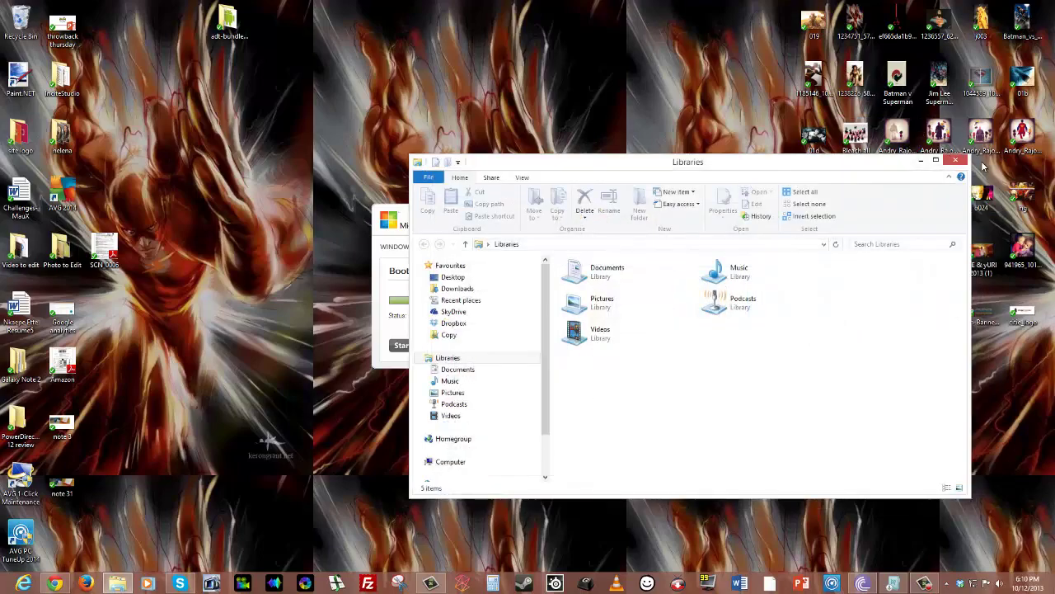
pyautogui.click(922, 161)
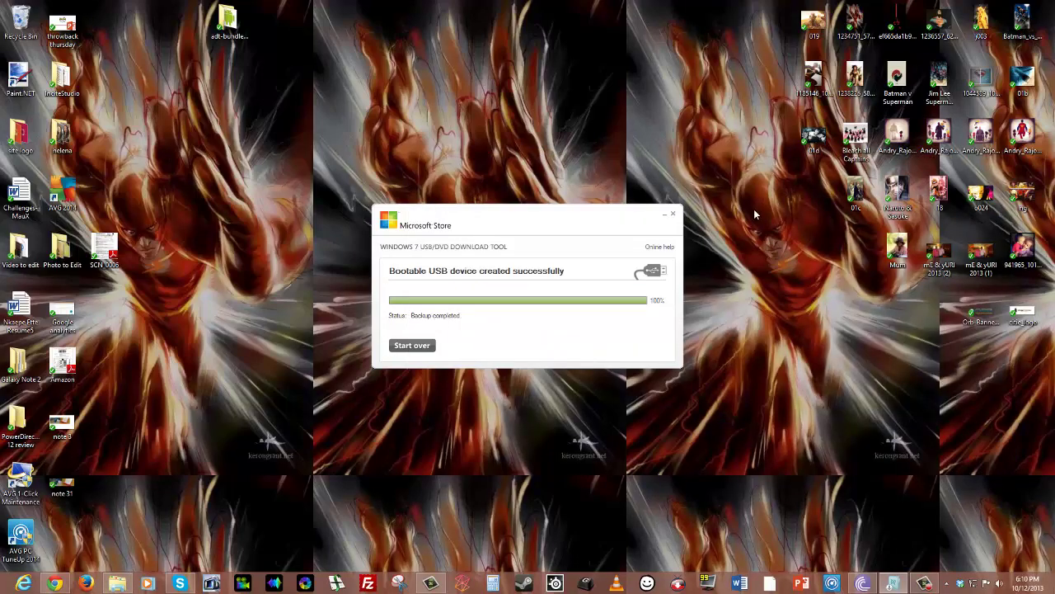